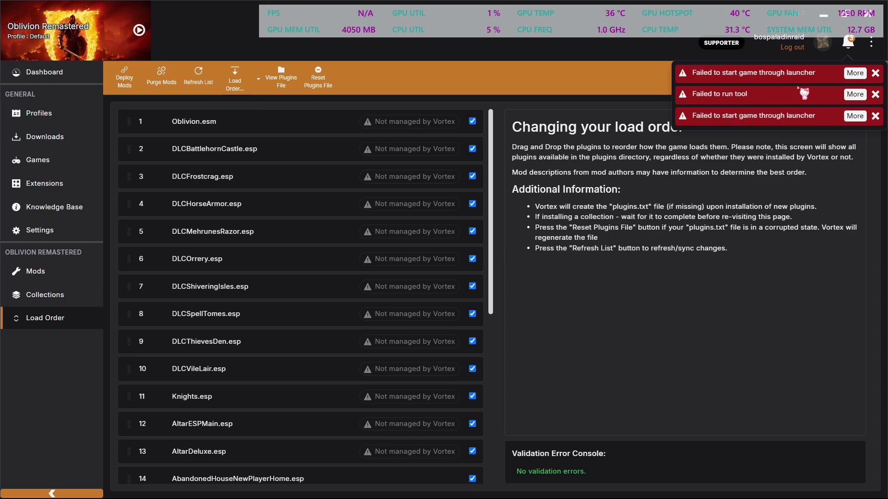
# Step: View the technical details of the first launch failure, then dismiss that game entry error
pyautogui.click(855, 74)
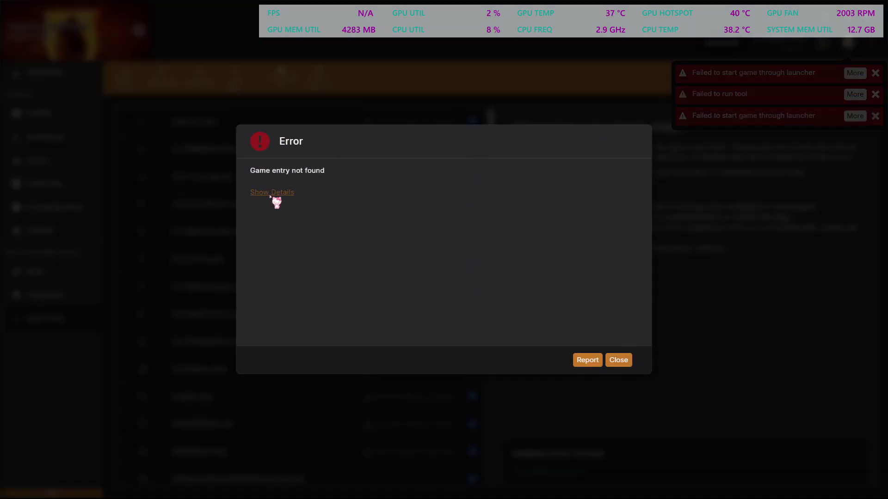
pyautogui.click(275, 192)
pyautogui.click(618, 361)
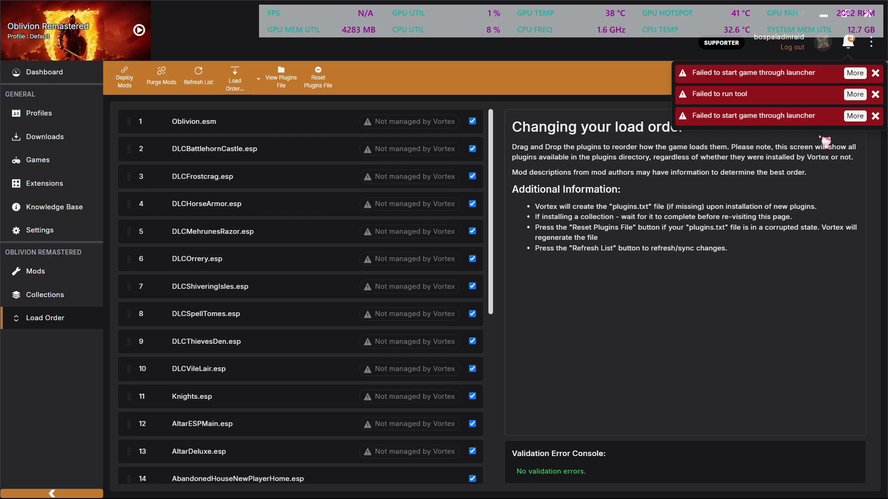
# Step: Copy OblivionRemastered.exe from the missing-executable error's path and close the error
pyautogui.click(855, 95)
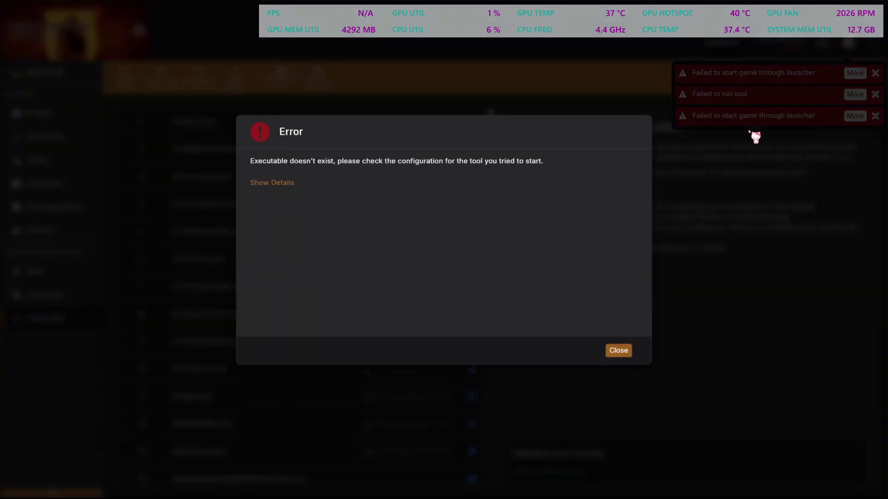
pyautogui.click(278, 192)
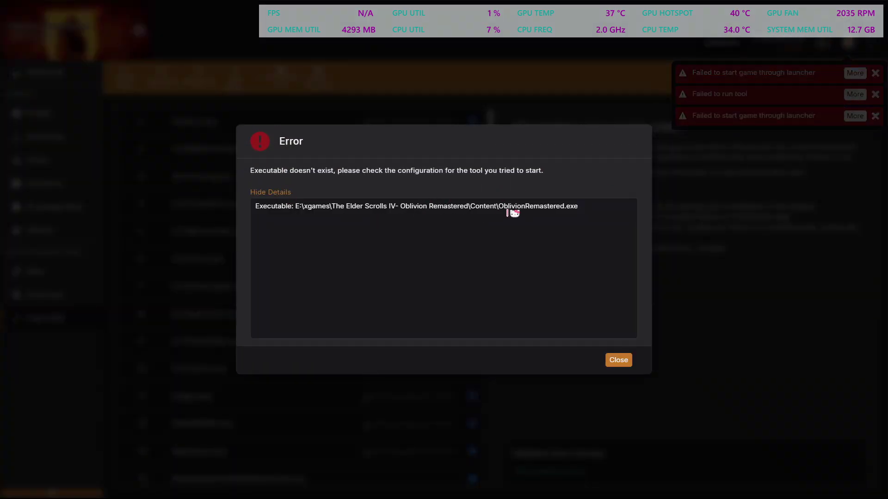
pyautogui.moveTo(582, 209); pyautogui.dragTo(501, 216)
pyautogui.rightClick(511, 207)
pyautogui.click(519, 212)
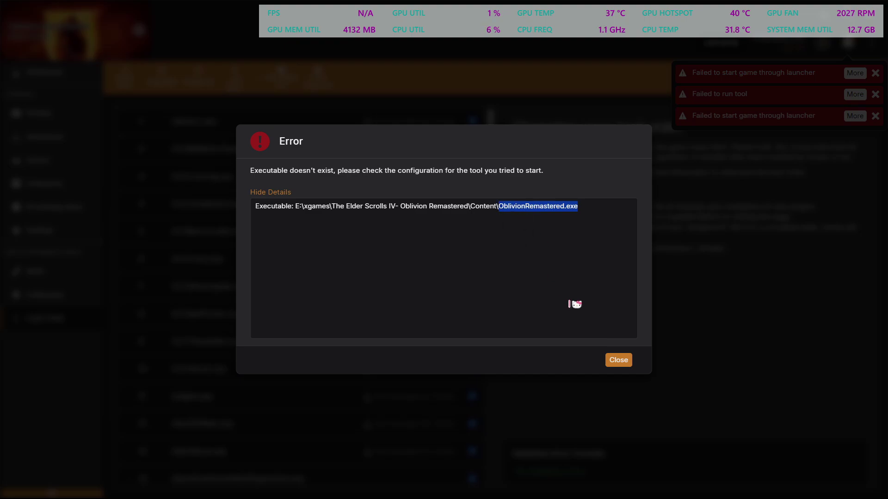
pyautogui.click(618, 361)
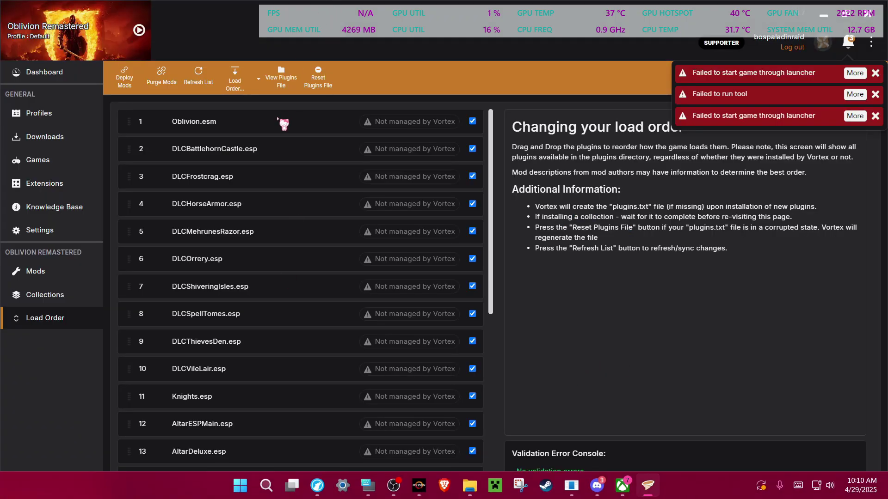
# Step: From the Mods page, open the Oblivion Remastered Content folder via Open Game Folder
pyautogui.click(283, 91)
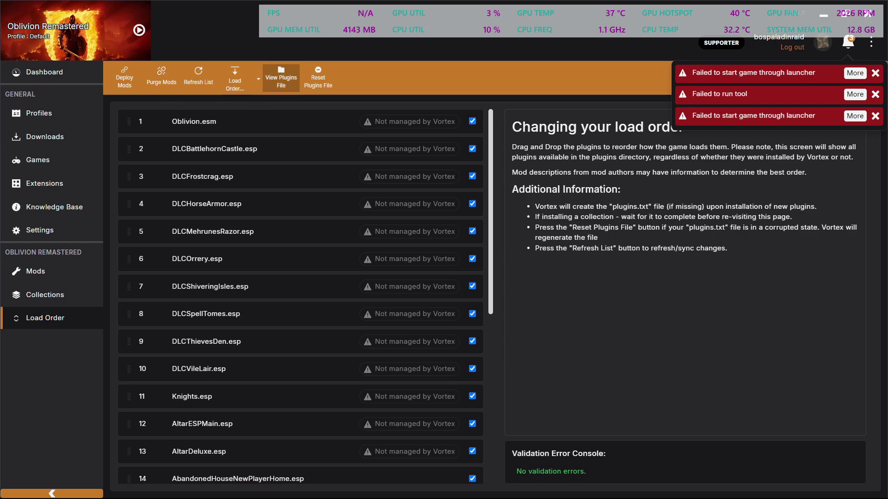
pyautogui.click(31, 272)
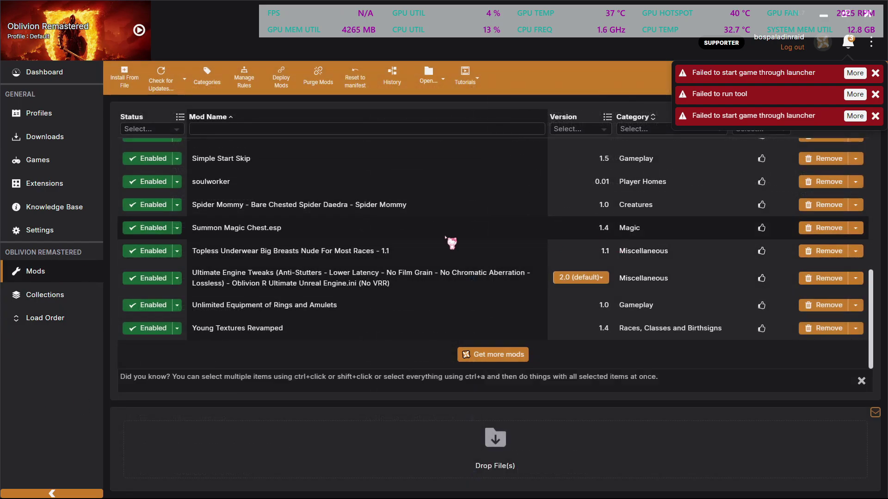
pyautogui.scroll(10, 256, 279)
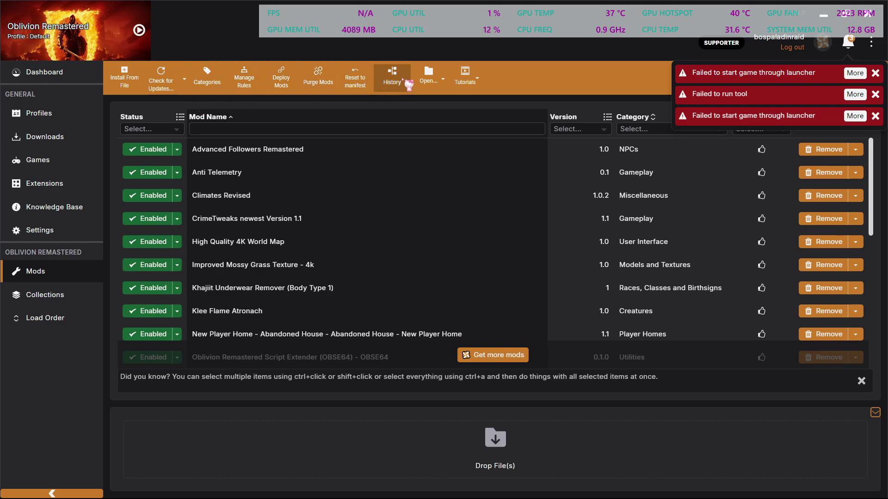
pyautogui.click(428, 76)
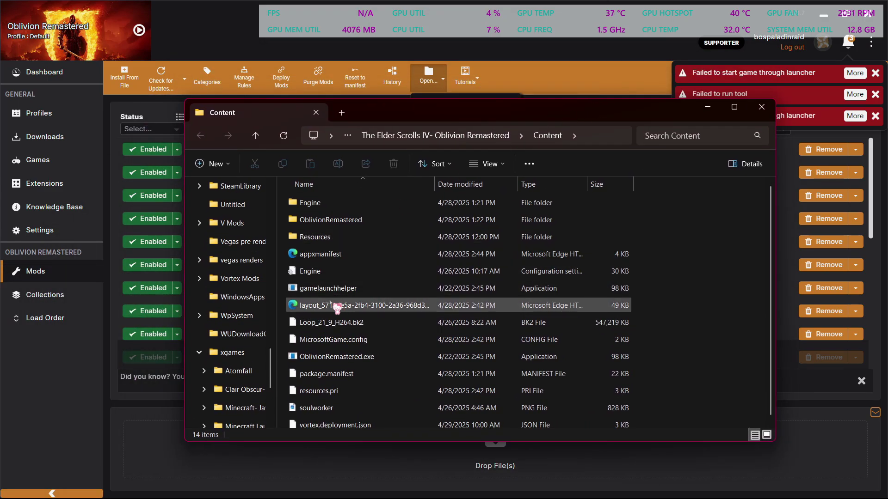
pyautogui.click(340, 290)
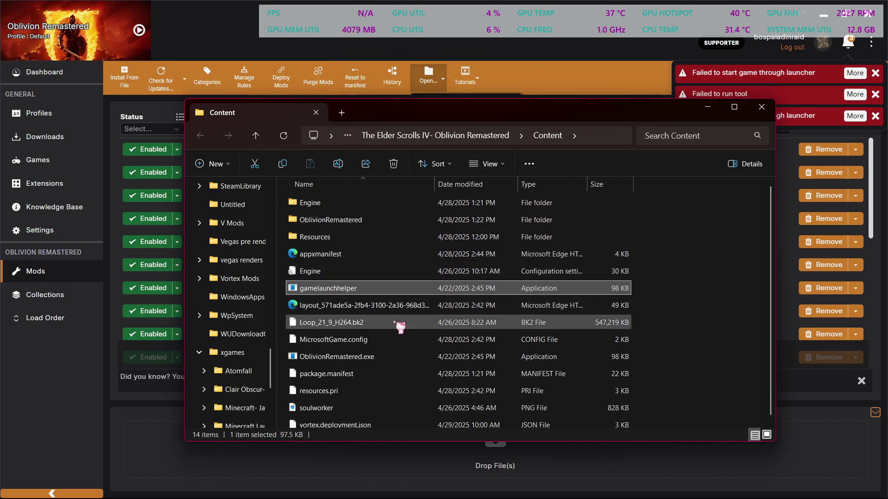
# Step: Start renaming gamelaunchhelper to OblivionRemastered.exe, cancel it, and select the existing OblivionRemastered.exe
pyautogui.rightClick(391, 289)
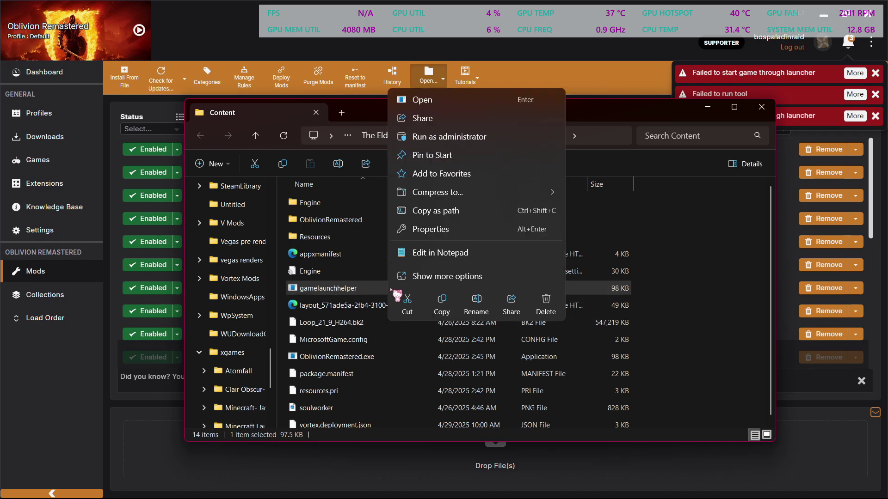
pyautogui.click(477, 305)
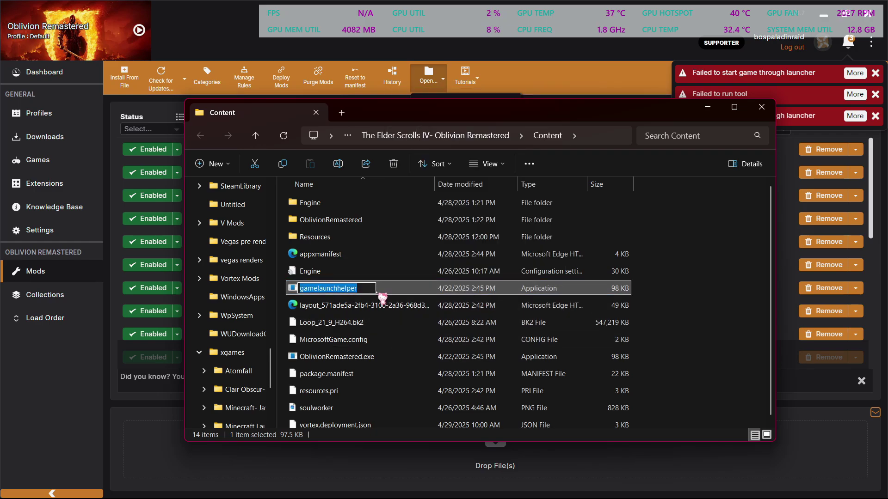
pyautogui.hotkey('ctrl', 'v')
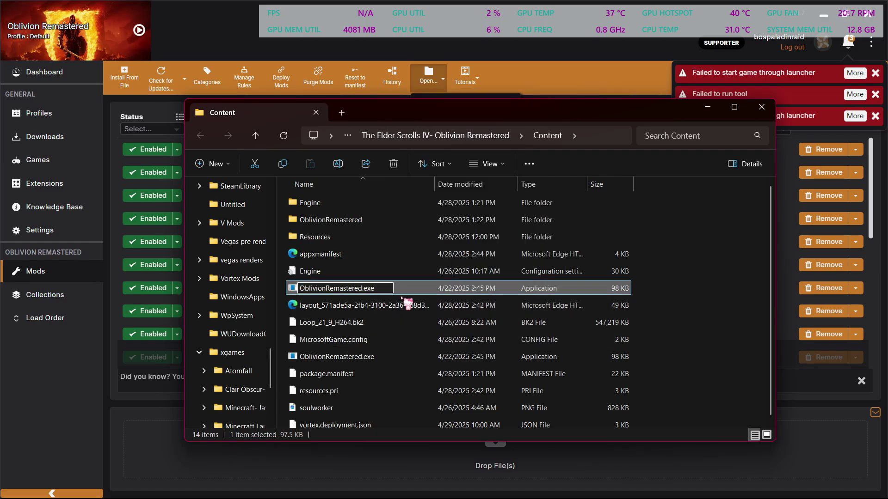
pyautogui.press('BackSpace')
pyautogui.press('BackSpace')
pyautogui.press('BackSpace')
pyautogui.press('BackSpace')
pyautogui.press('BackSpace')
pyautogui.press('BackSpace')
pyautogui.press('BackSpace')
pyautogui.press('BackSpace')
pyautogui.press('BackSpace')
pyautogui.press('BackSpace')
pyautogui.press('BackSpace')
pyautogui.press('BackSpace')
pyautogui.press('BackSpace')
pyautogui.press('BackSpace')
pyautogui.press('BackSpace')
pyautogui.press('BackSpace')
pyautogui.press('BackSpace')
pyautogui.press('BackSpace')
pyautogui.press('BackSpace')
pyautogui.press('BackSpace')
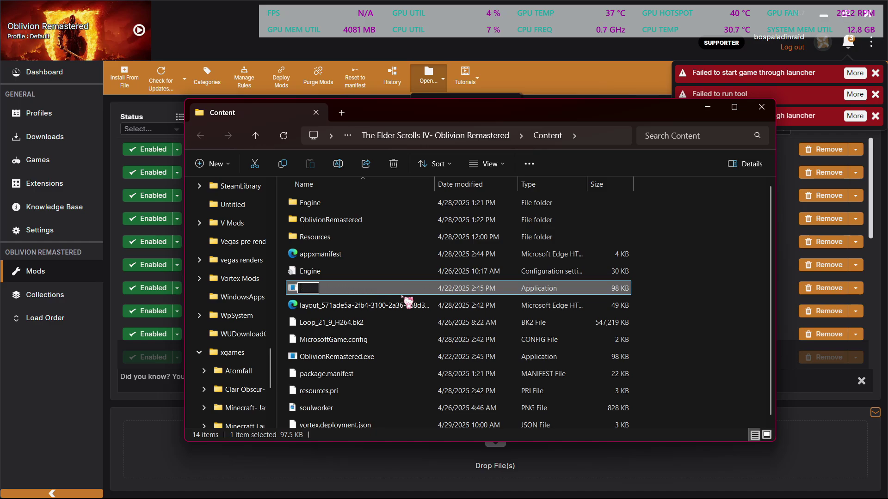
pyautogui.click(651, 296)
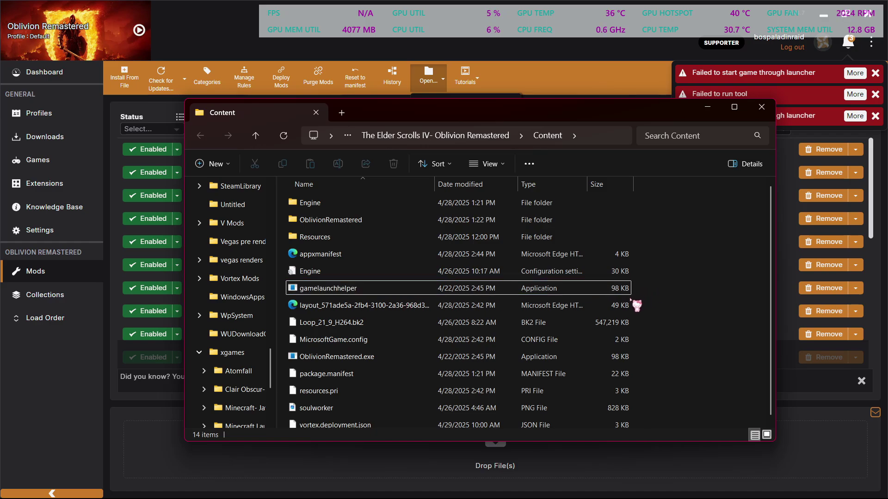
pyautogui.click(406, 359)
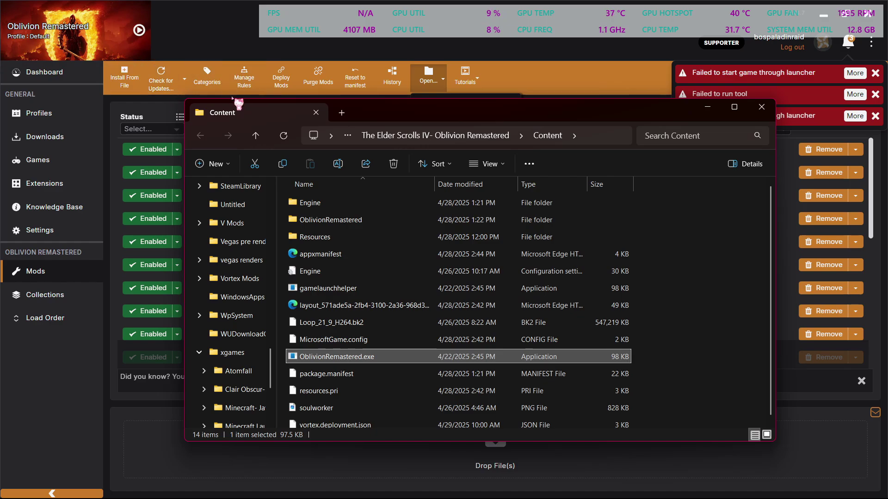
# Step: Manually set Oblivion Remastered's location to xgames\The Elder Scrolls IV- Oblivion Remastered\Content as Xbox, then return to Mods
pyautogui.click(47, 157)
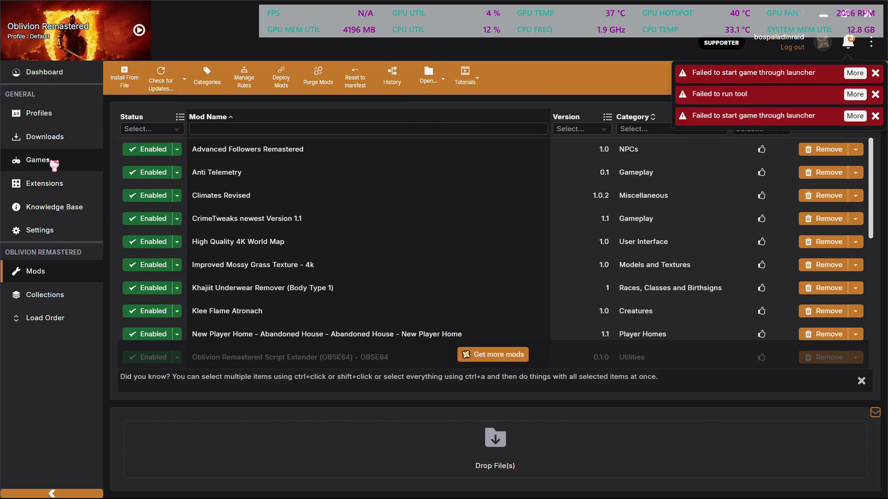
pyautogui.click(310, 184)
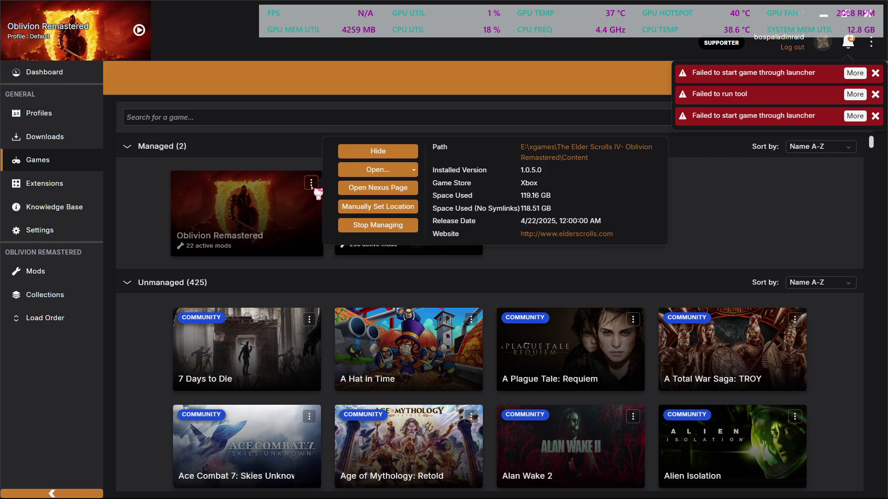
pyautogui.click(378, 201)
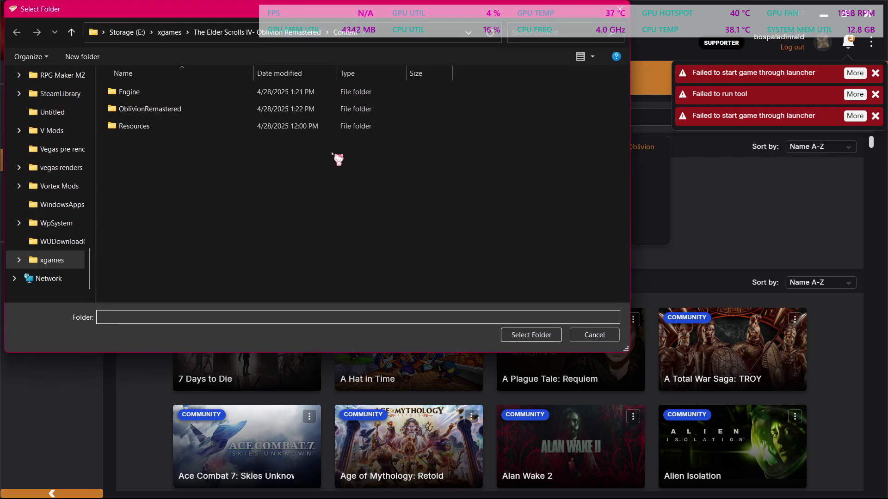
pyautogui.click(169, 32)
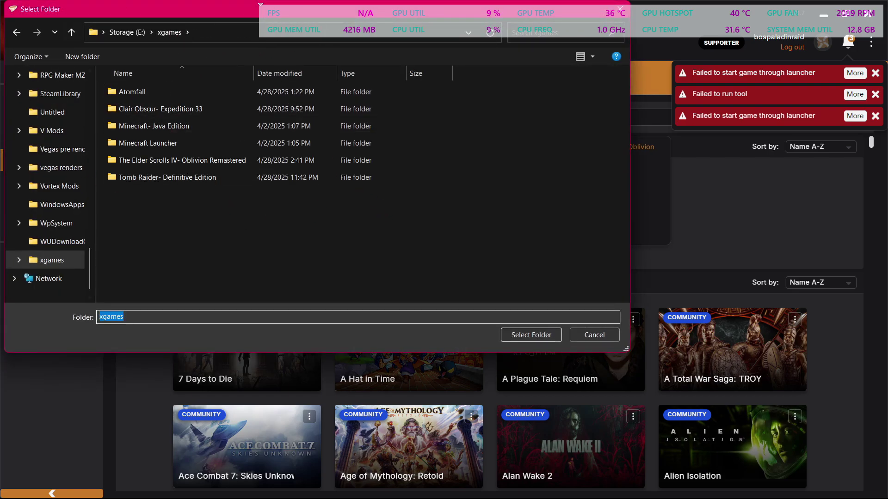
pyautogui.doubleClick(168, 177)
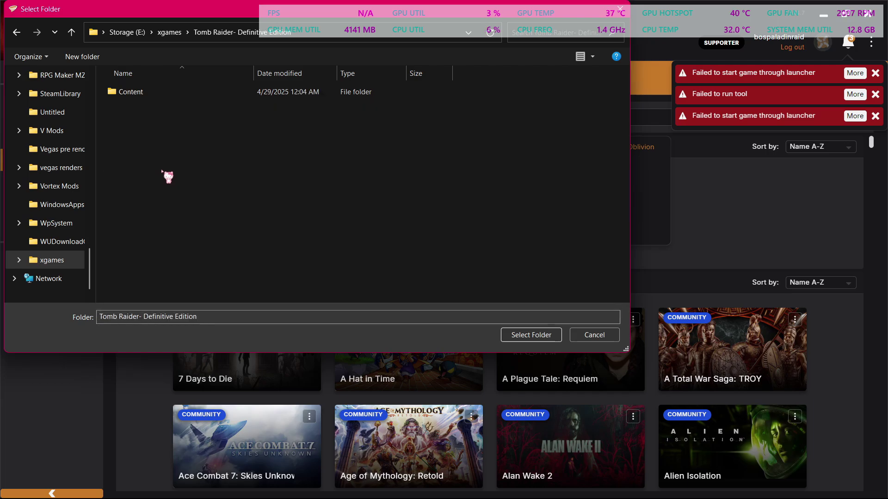
pyautogui.hotkey('alt', 'Left')
pyautogui.doubleClick(189, 164)
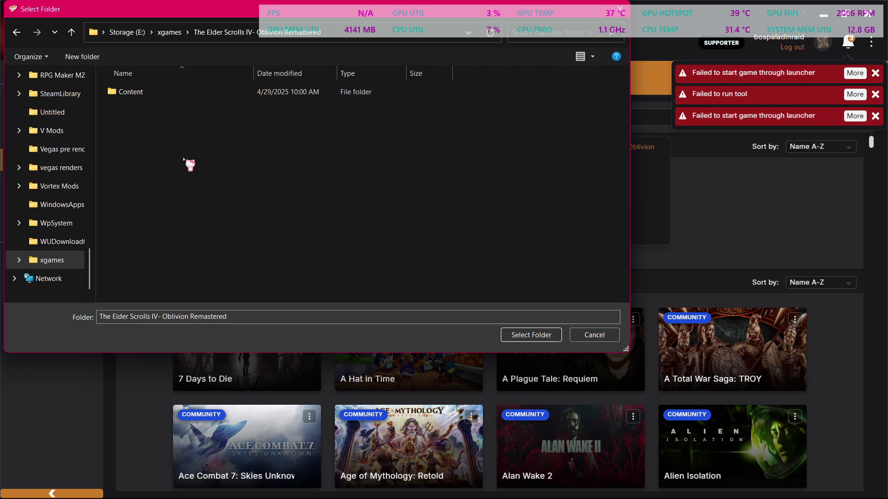
pyautogui.doubleClick(181, 93)
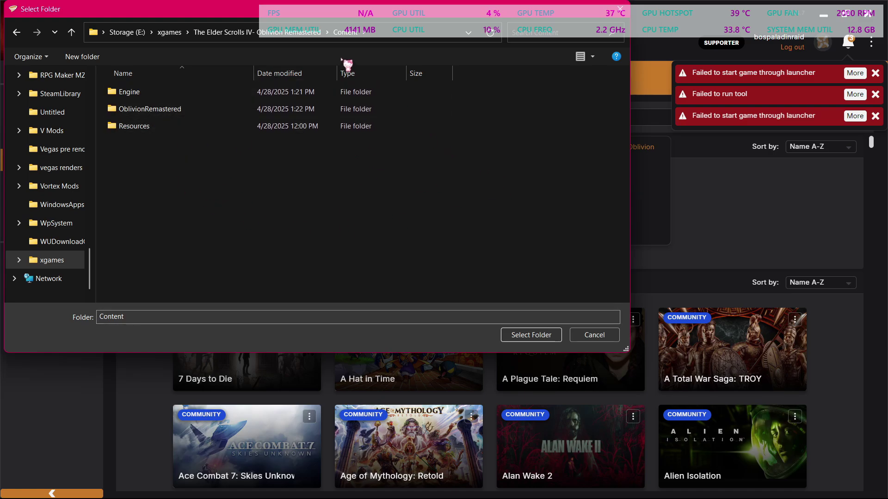
pyautogui.click(531, 335)
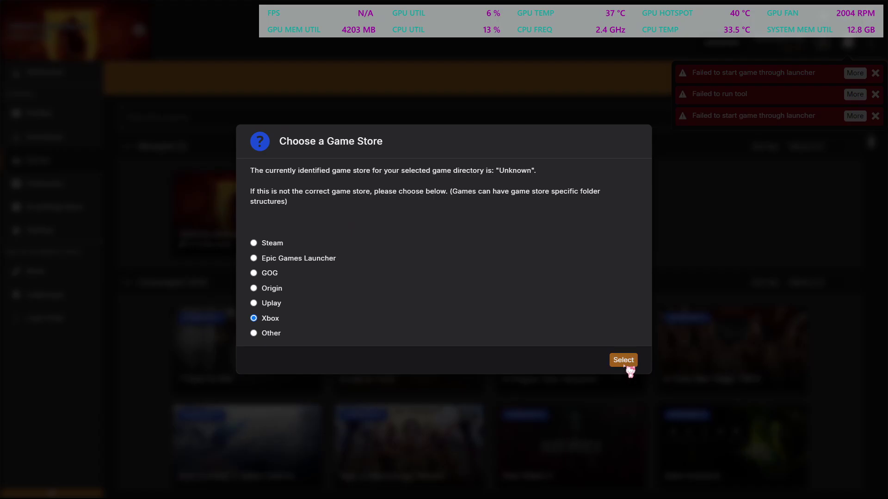
pyautogui.click(624, 362)
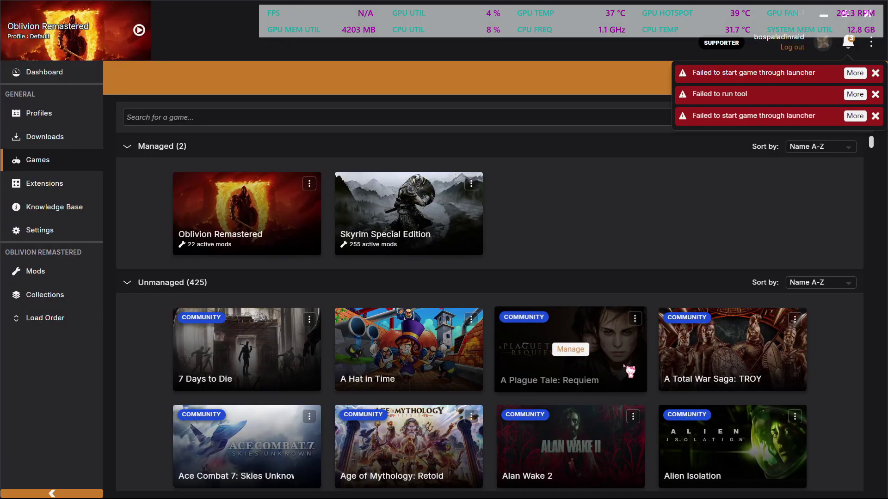
pyautogui.click(72, 280)
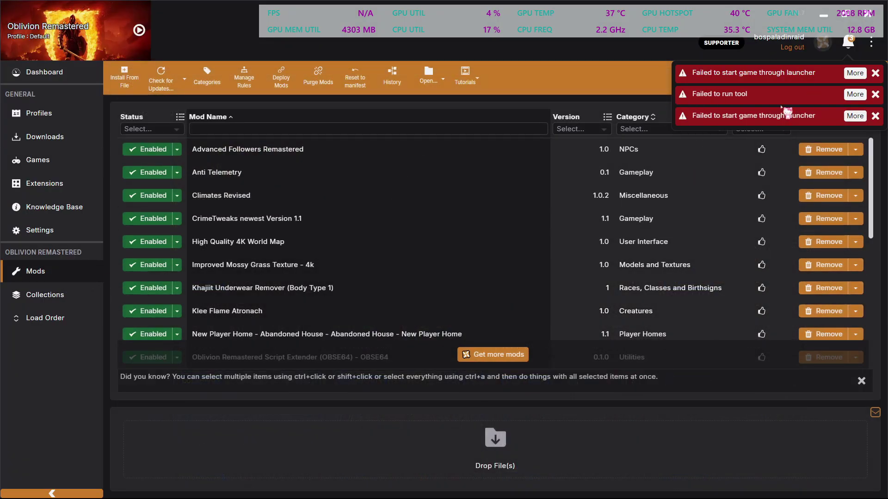
# Step: Deploy the enabled mods from Load Order and launch the modded Oblivion Remastered
pyautogui.scroll(-2, 363, 214)
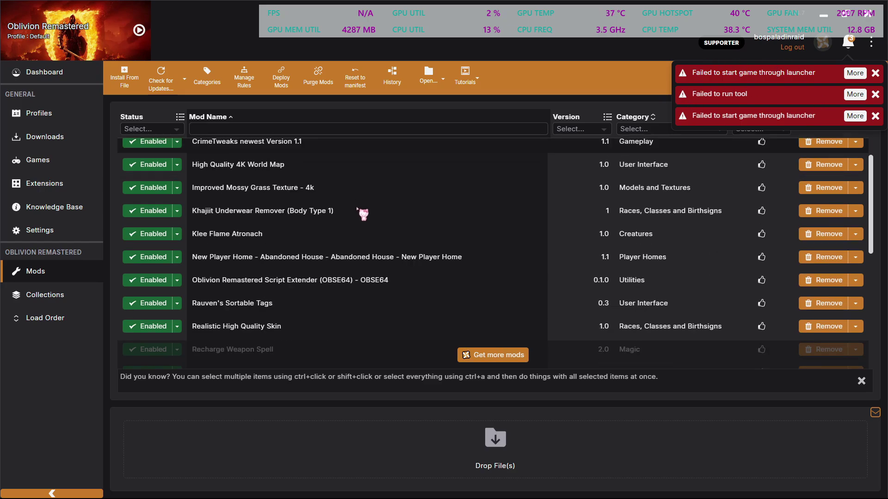
pyautogui.scroll(-5, 363, 213)
pyautogui.scroll(8, 319, 222)
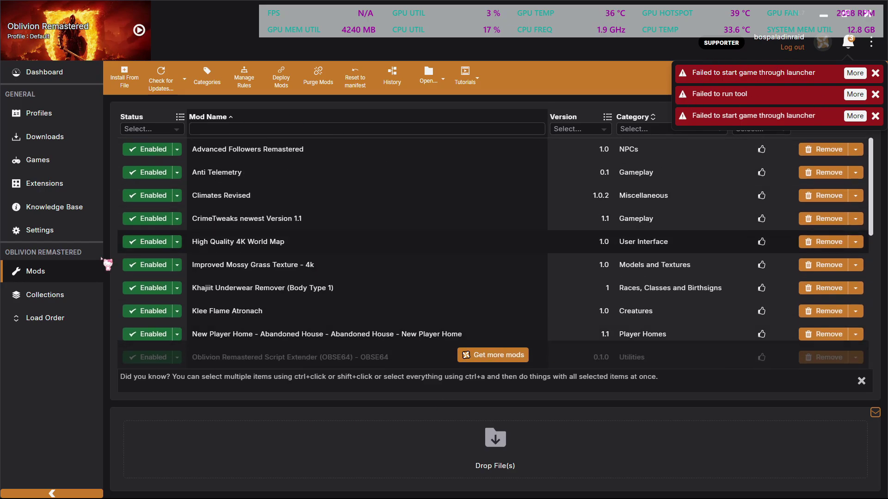
pyautogui.click(54, 318)
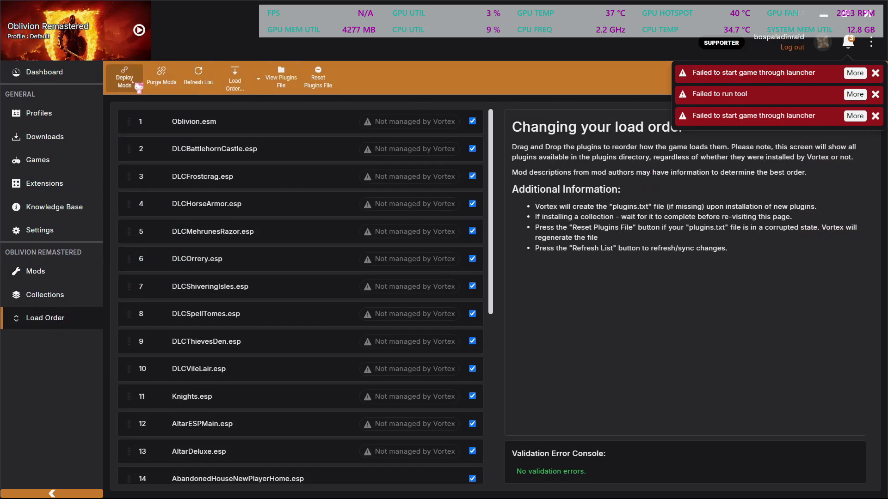
pyautogui.click(136, 85)
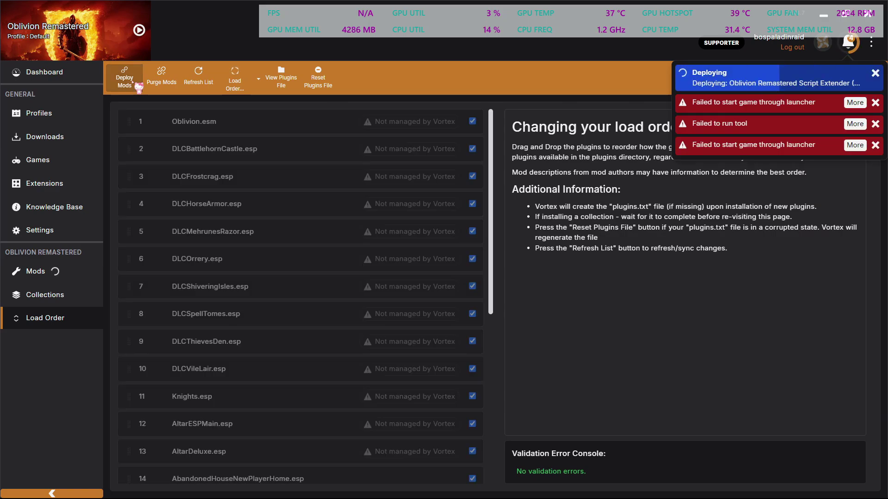
pyautogui.click(141, 31)
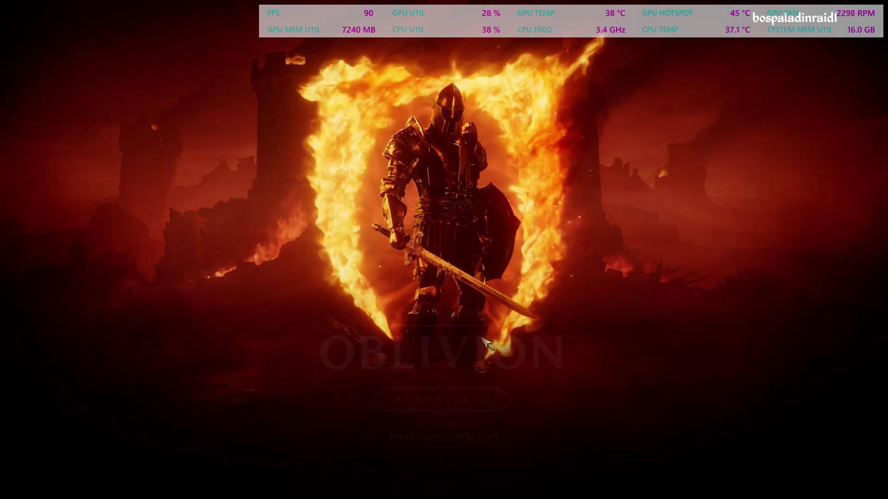
# Step: Pass the title screen, choose Continue, and confirm loading the last save
pyautogui.click(418, 423)
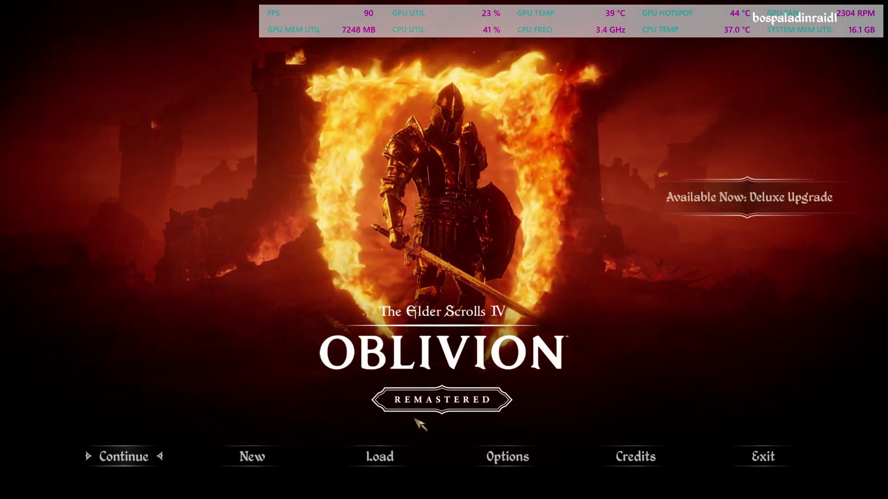
pyautogui.click(121, 457)
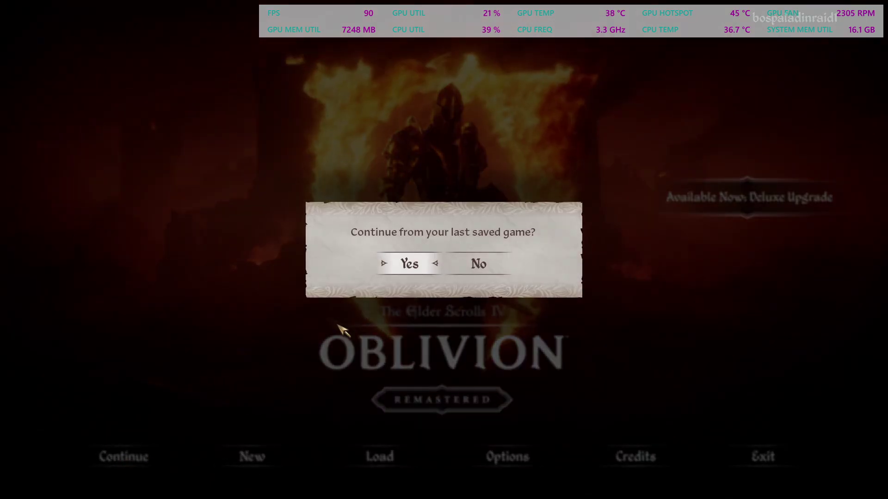
pyautogui.click(409, 257)
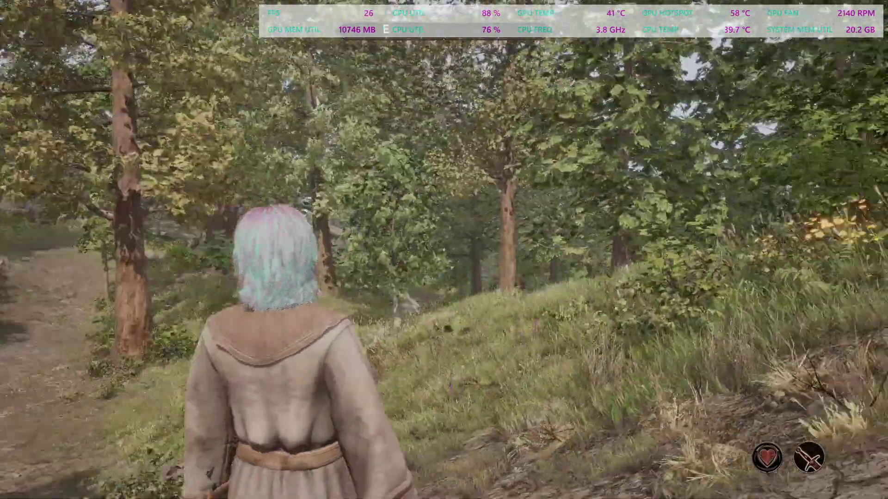
# Step: Browse the modded inventory's Weapons and Gear lists from the character sheet
pyautogui.press('Tab')
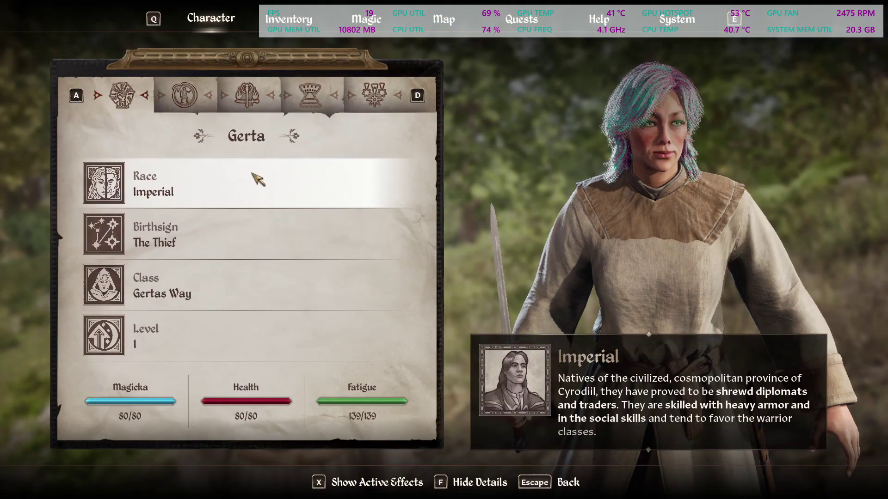
pyautogui.click(288, 19)
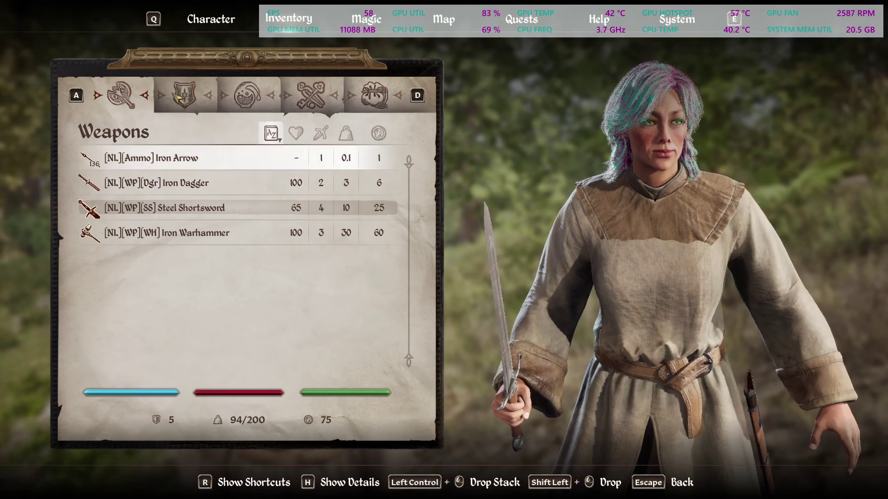
pyautogui.click(191, 103)
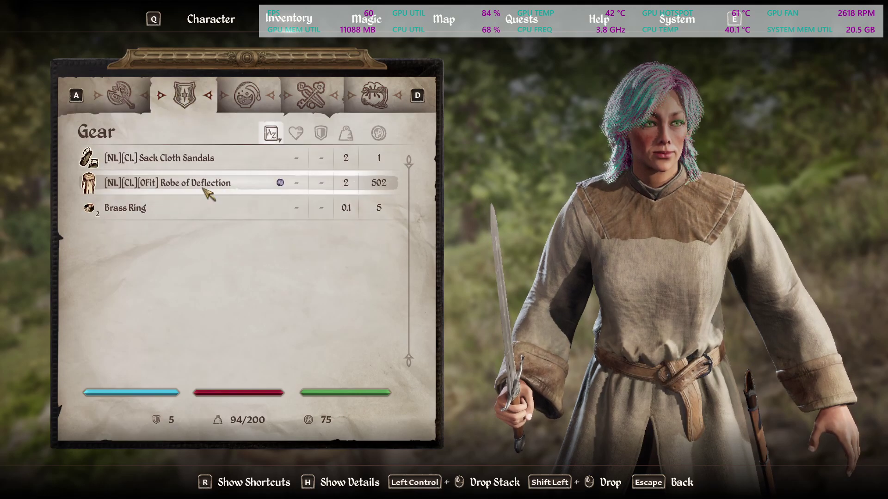
pyautogui.moveTo(207, 185)
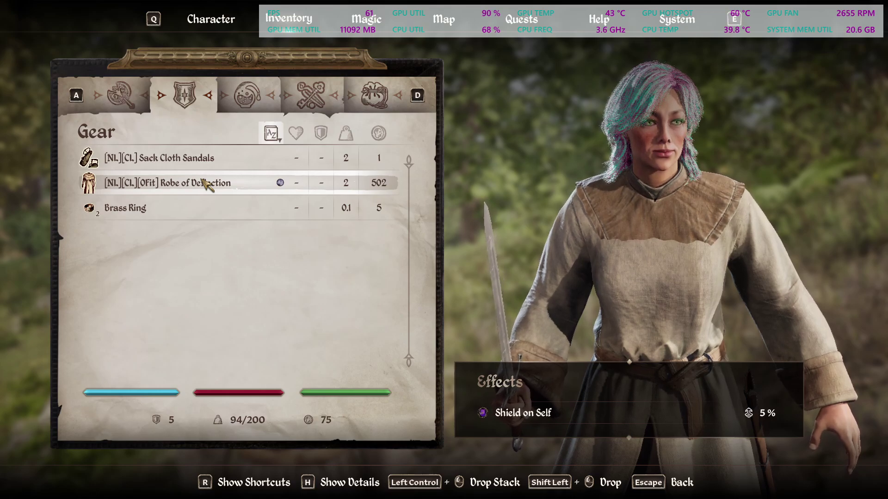
pyautogui.press('q')
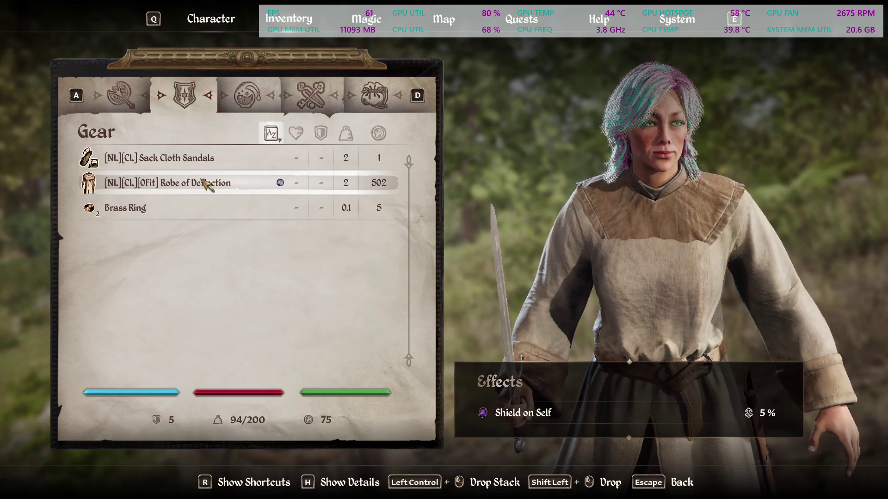
pyautogui.click(286, 21)
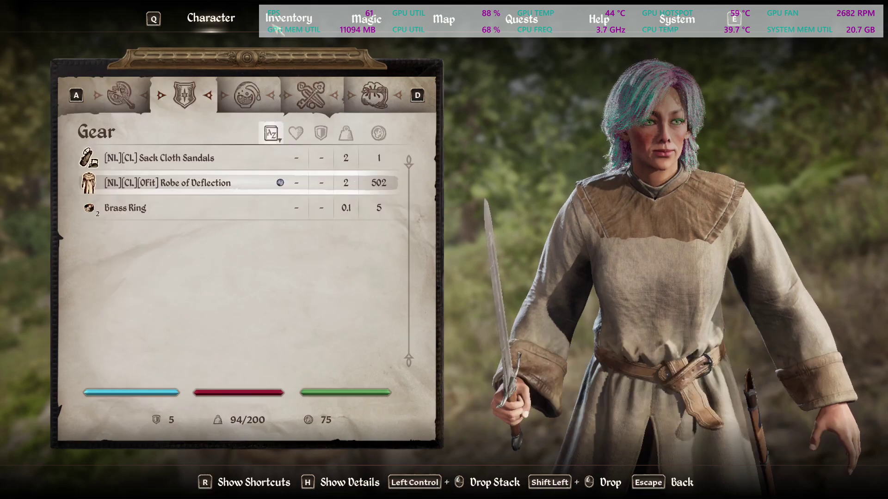
# Step: Assign the Robe of Deflection to shortcut 1 and use it in gameplay to re-equip the robe
pyautogui.moveTo(231, 193)
pyautogui.press('r')
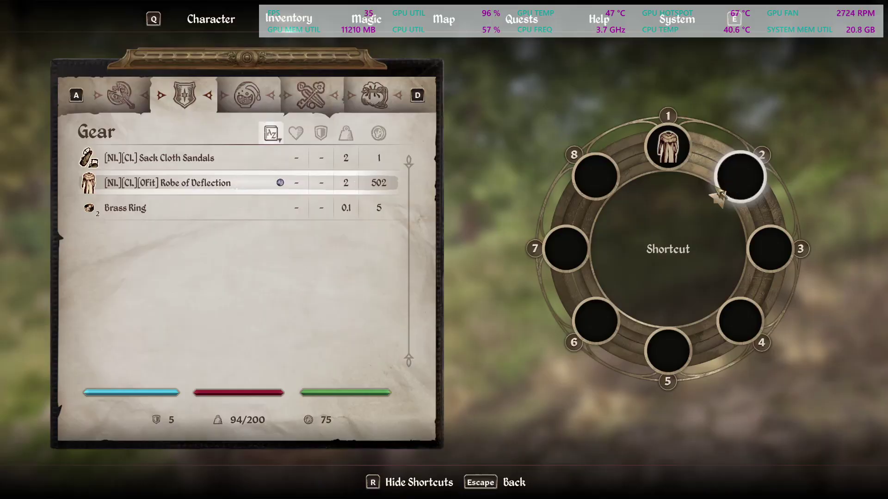
pyautogui.press('Escape')
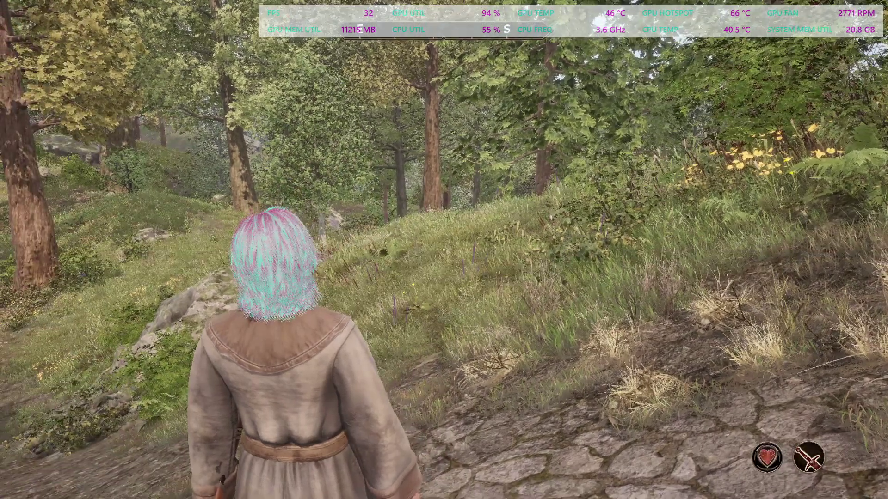
pyautogui.press('1')
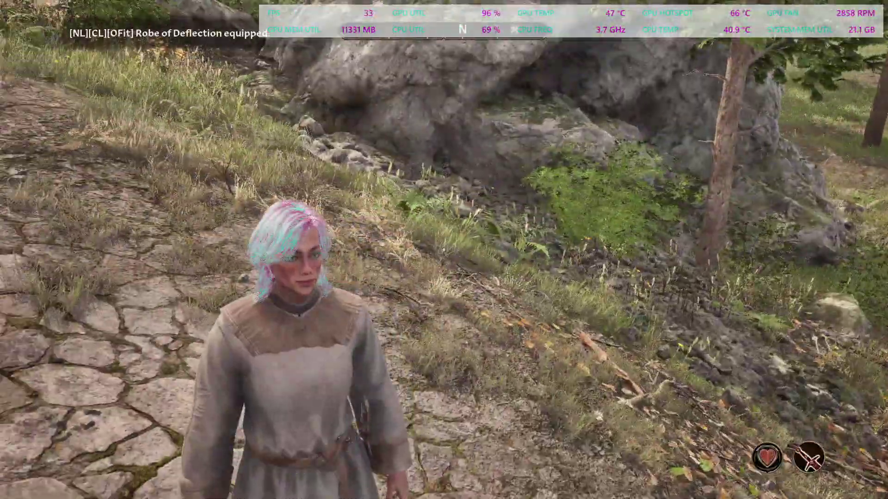
pyautogui.press('w')
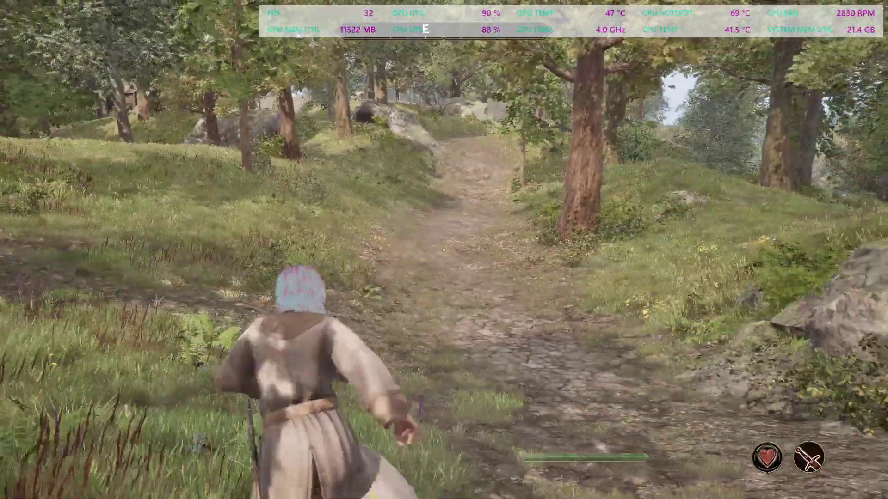
# Step: Review the mod-added Self spells in the Magic menu, then resume play
pyautogui.press('i')
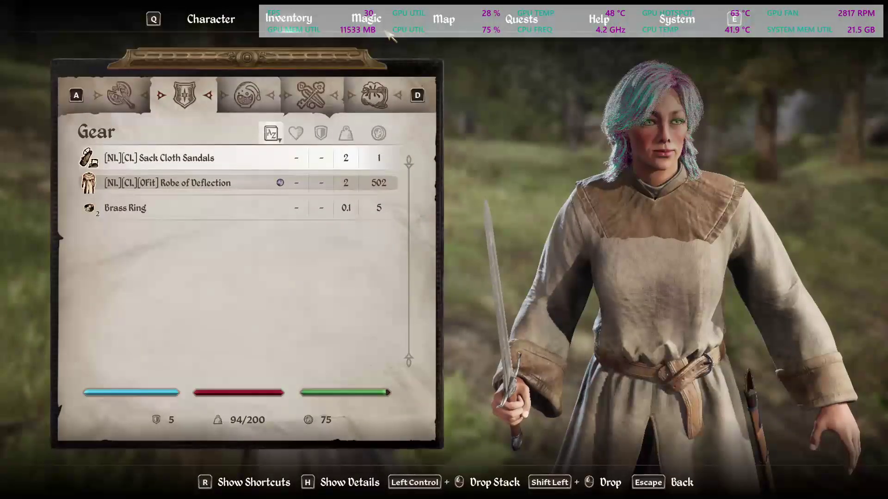
pyautogui.click(380, 19)
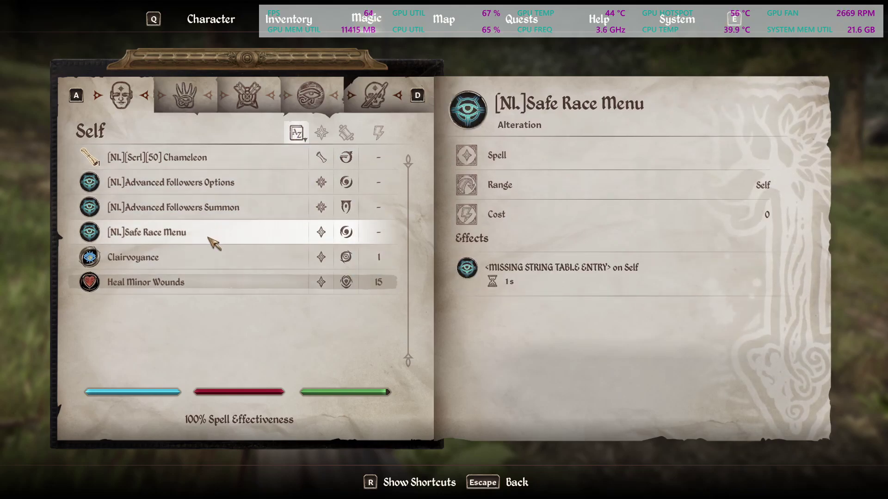
pyautogui.press('Escape')
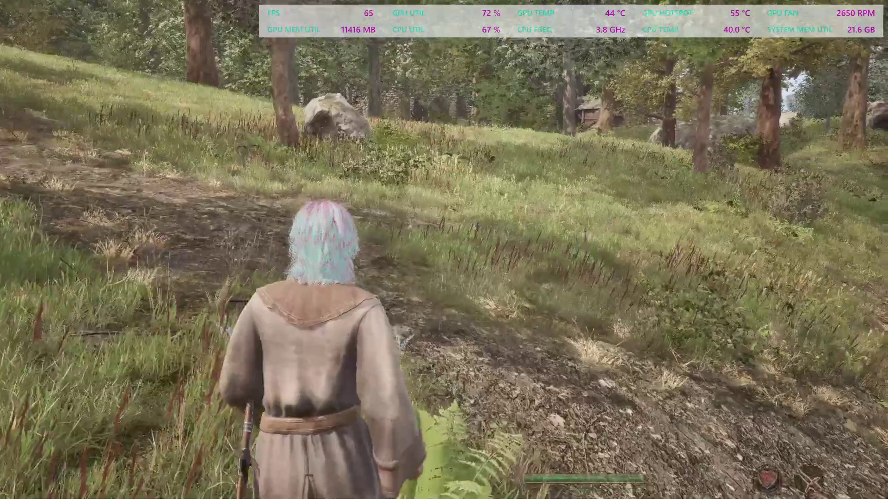
# Step: Walk the character through the grass, past the rocks, toward the dirt path
pyautogui.press('w')
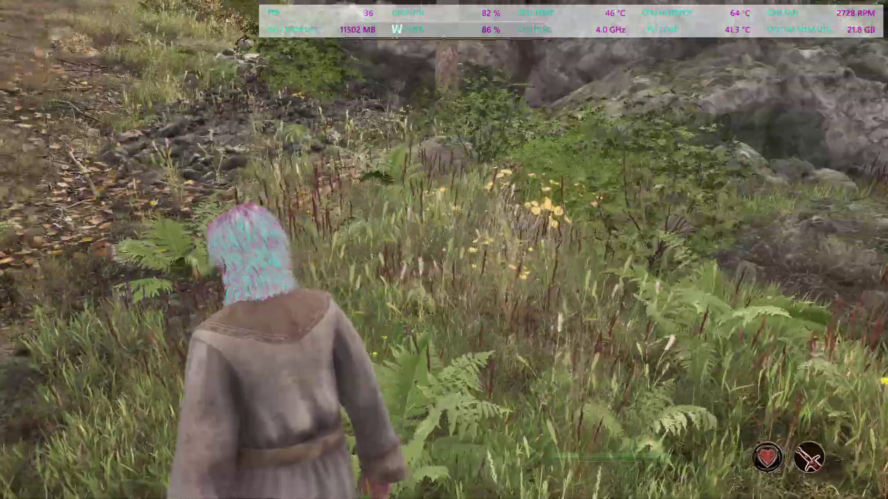
pyautogui.press('n')
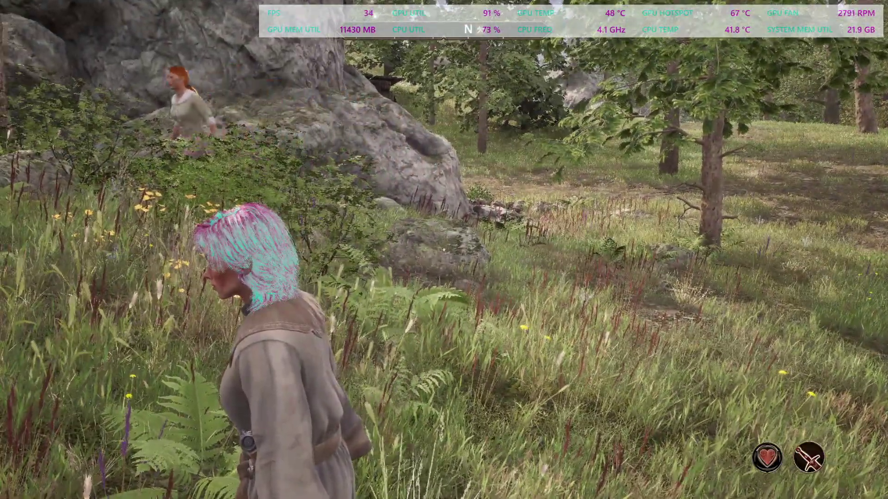
pyautogui.press('w')
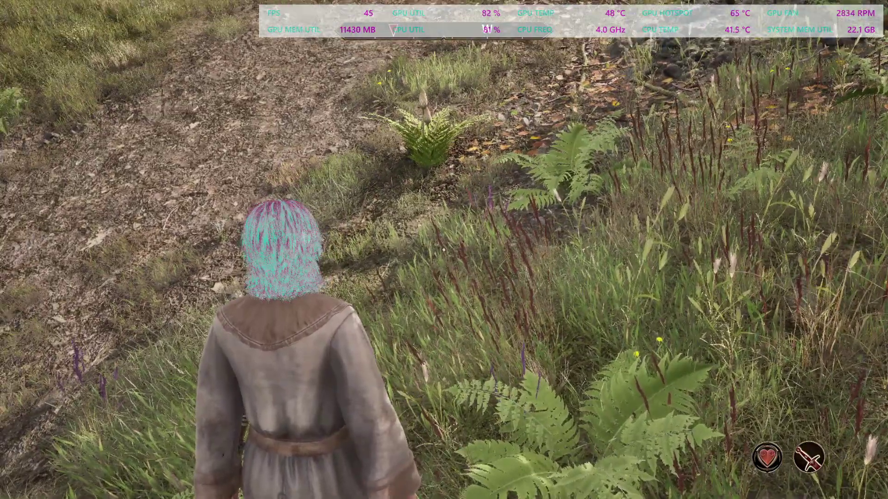
# Step: Exit the game from the system menu and confirm quitting back to Vortex
pyautogui.press('Escape')
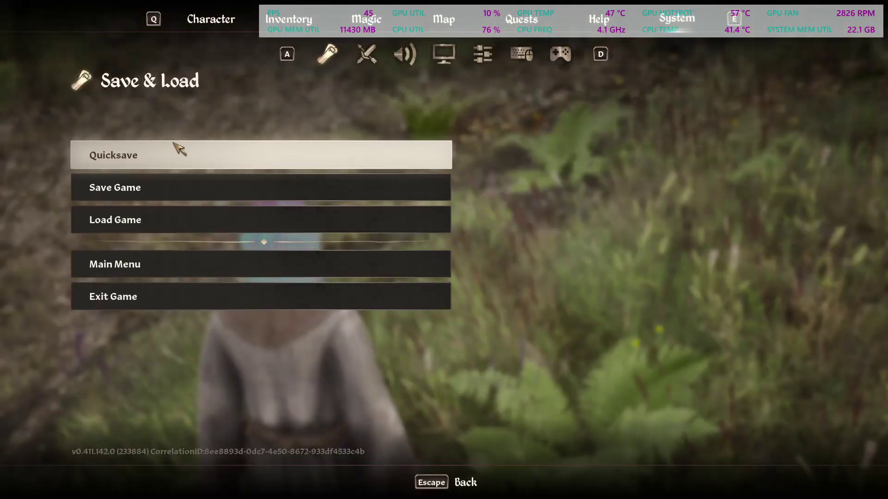
pyautogui.click(157, 297)
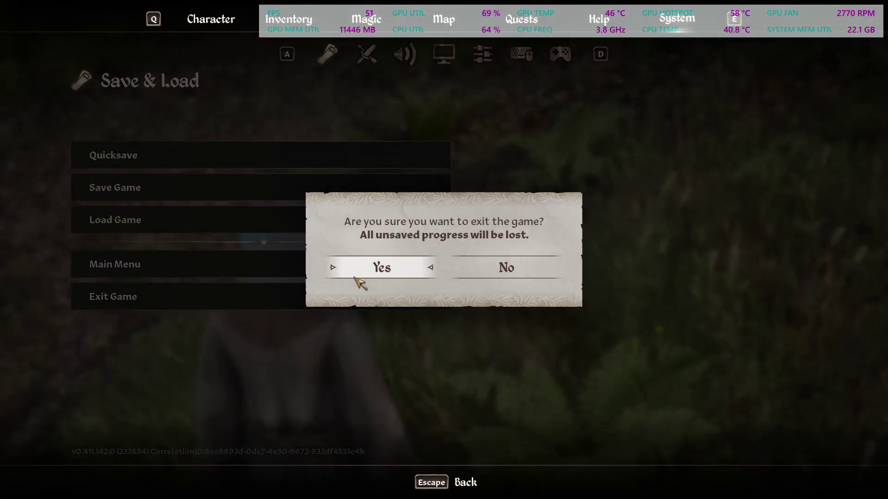
pyautogui.press('Escape')
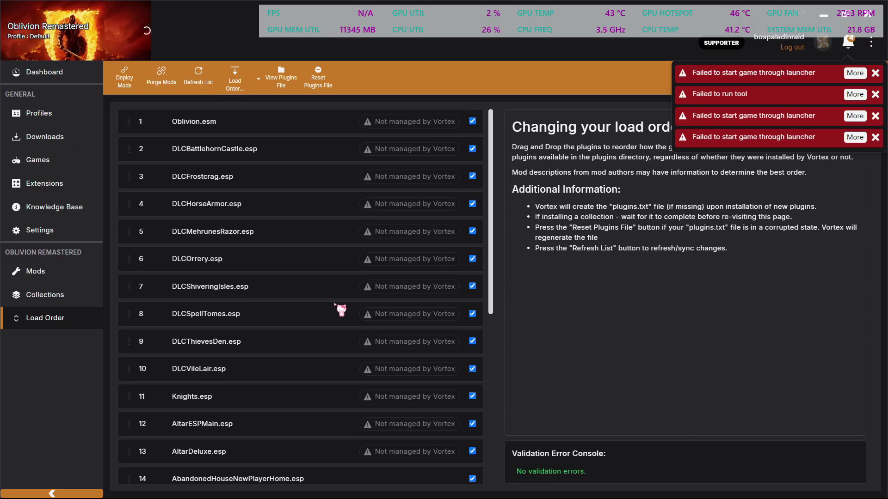